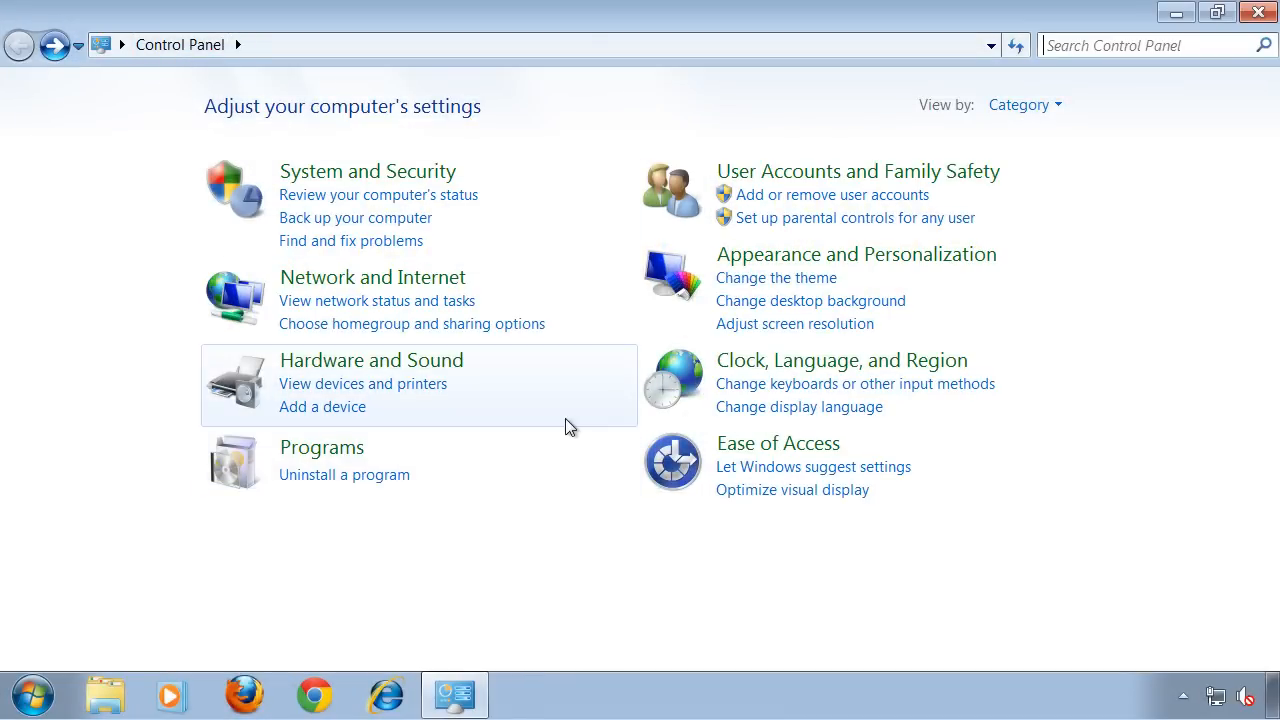
# Reach the Balanced plan's settings through System and Security > Power Options.
pyautogui.click(366, 171)
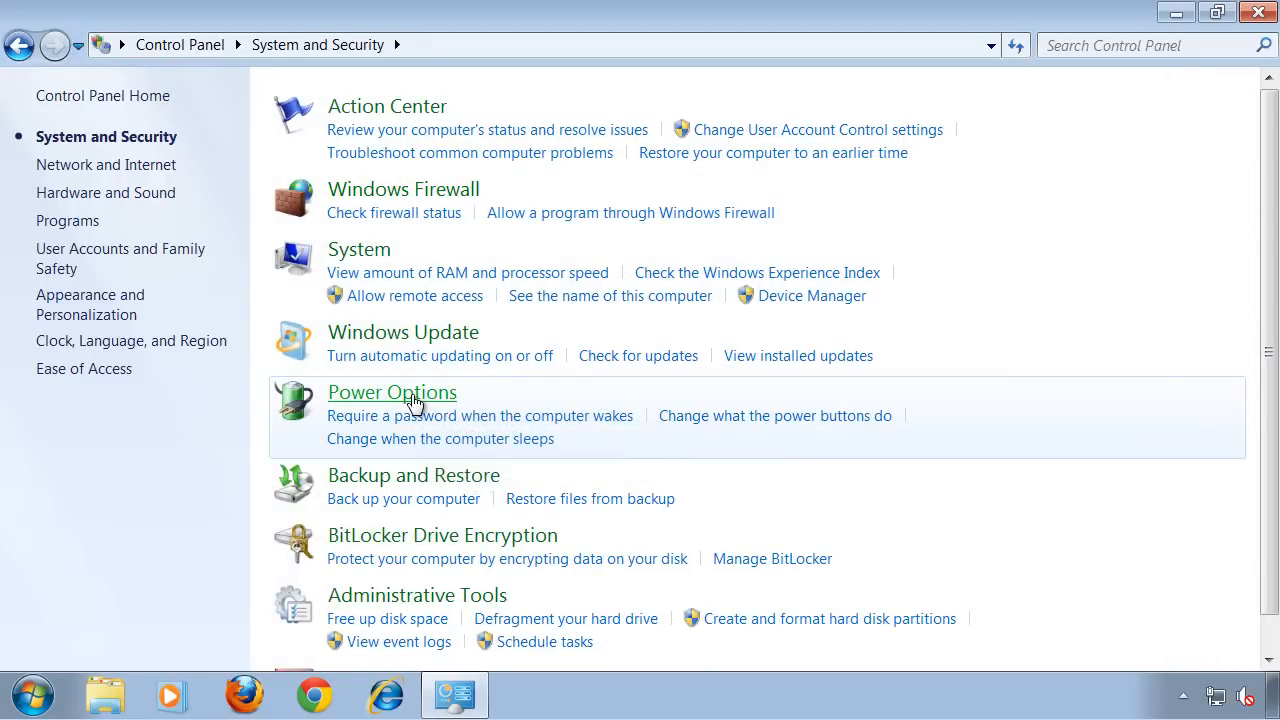
pyautogui.click(392, 393)
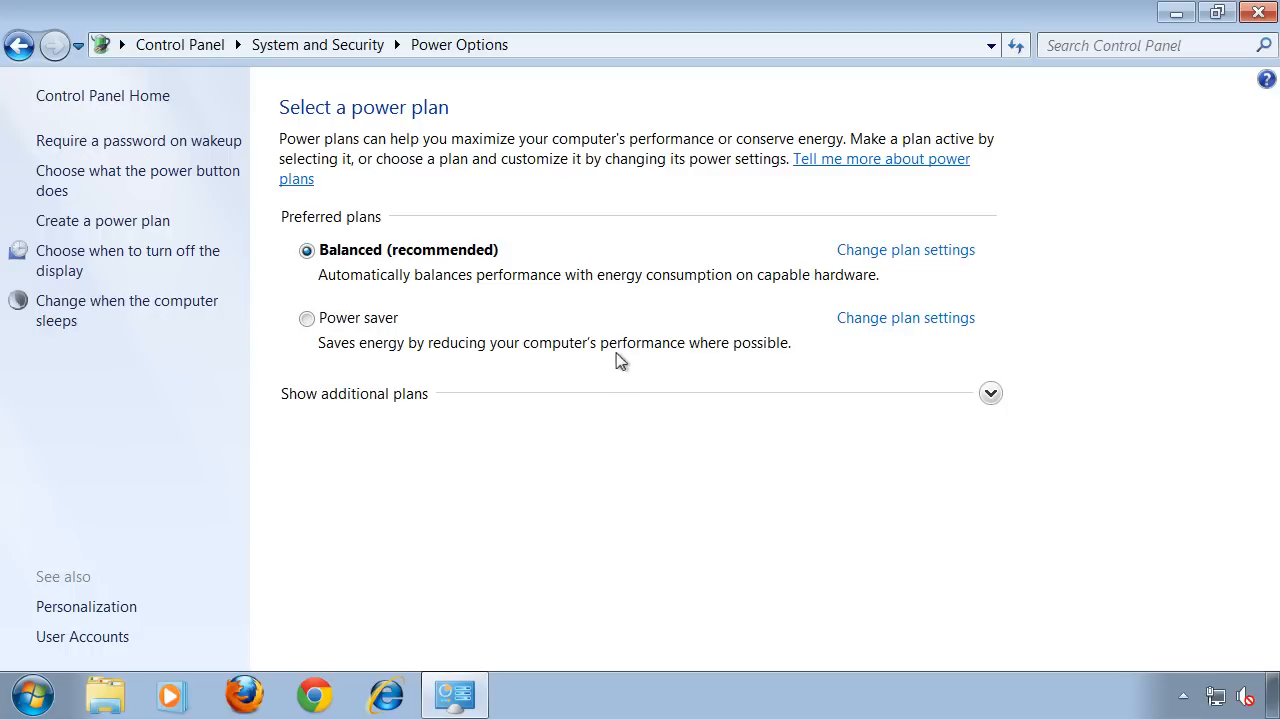
pyautogui.click(958, 252)
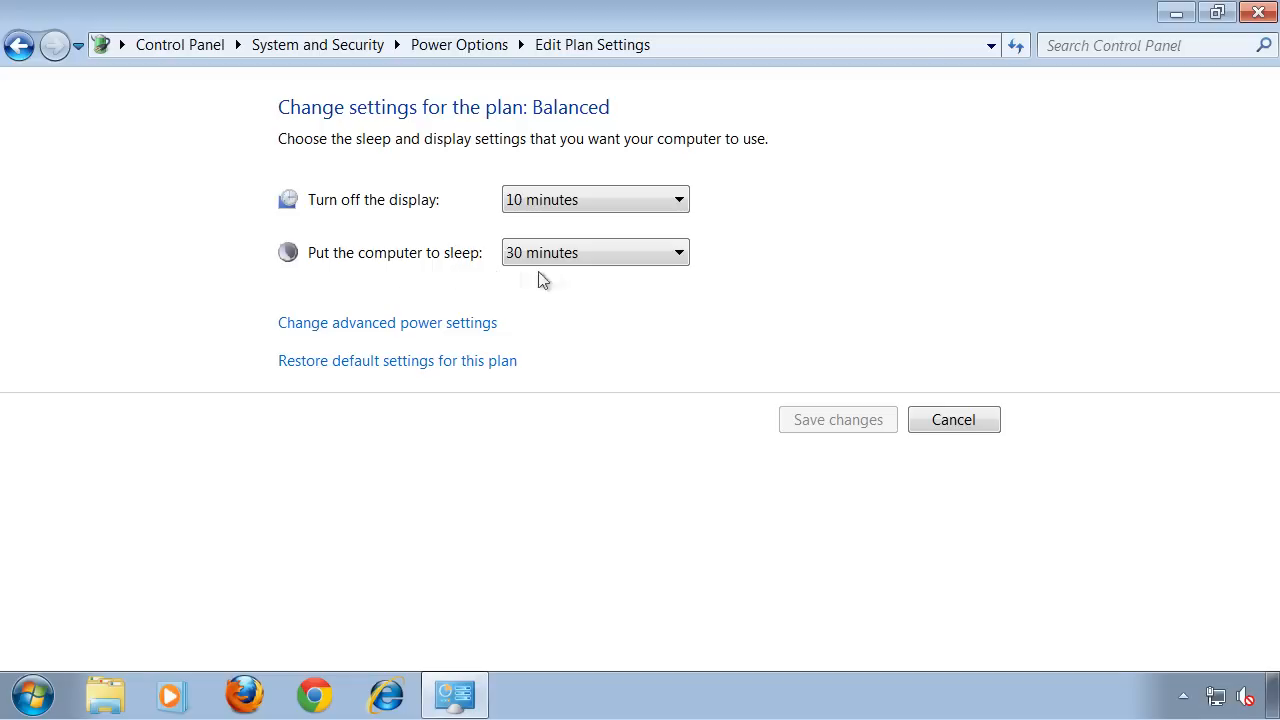
# Review the display turn-off time choices and bring up the advanced power settings.
pyautogui.click(633, 201)
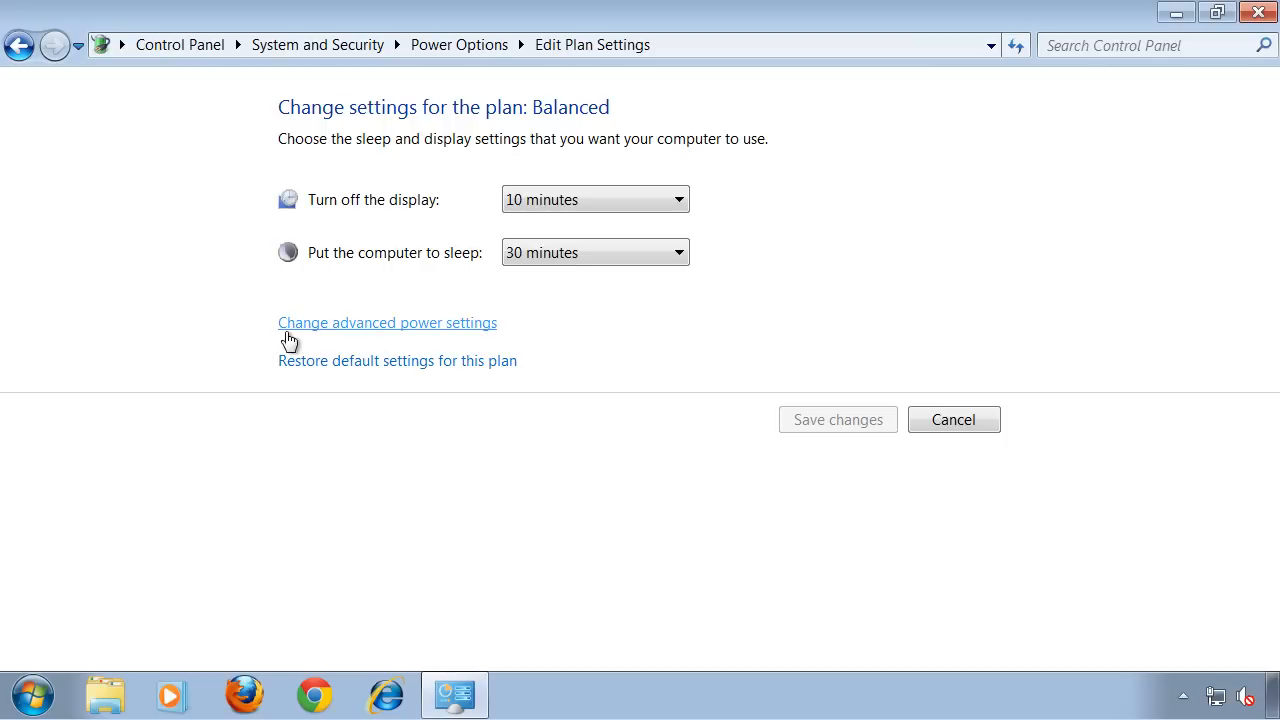
pyautogui.click(470, 326)
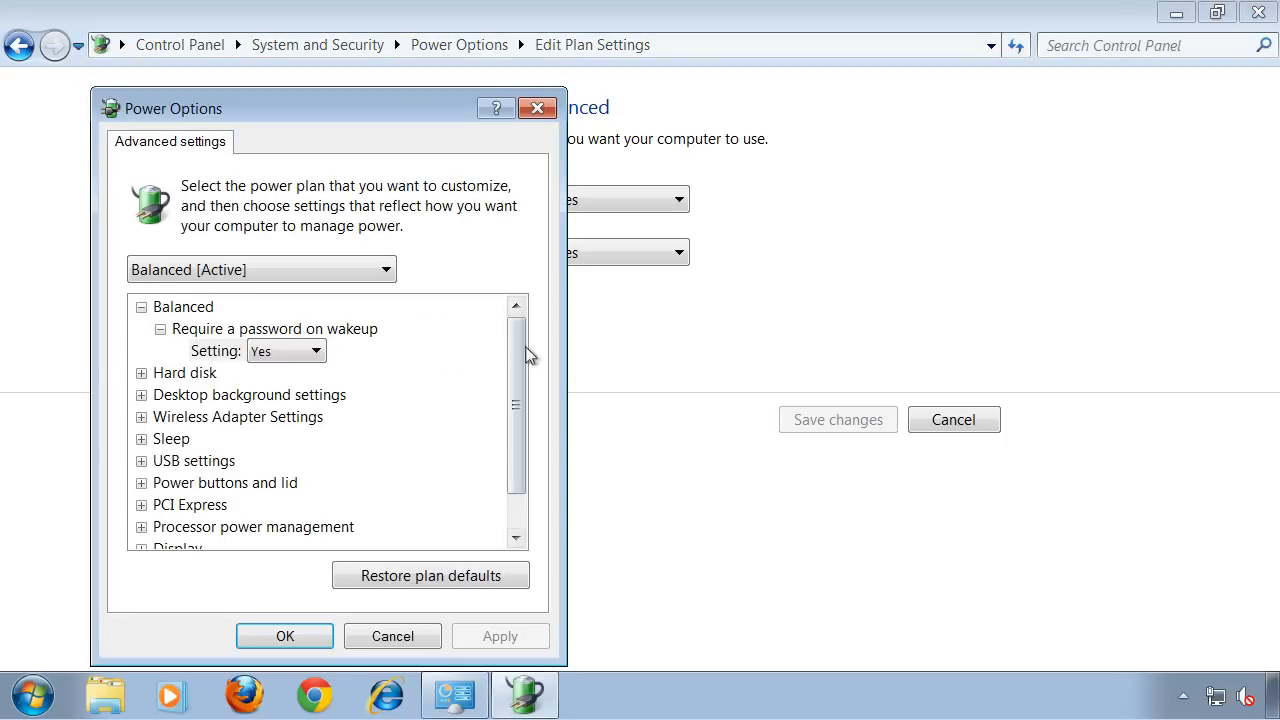
pyautogui.moveTo(516, 350); pyautogui.dragTo(514, 404)
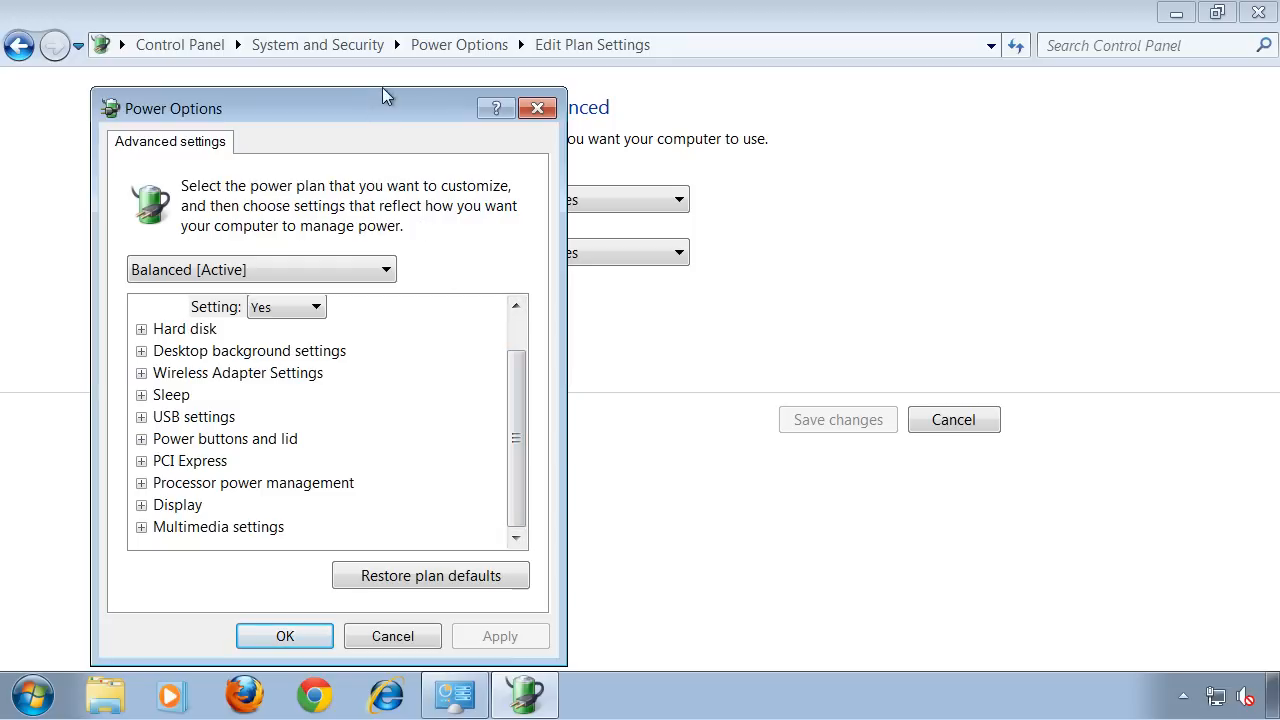
# Reveal the Hard disk 'Turn off hard disk after' value for the Balanced plan.
pyautogui.moveTo(520, 438); pyautogui.dragTo(520, 395)
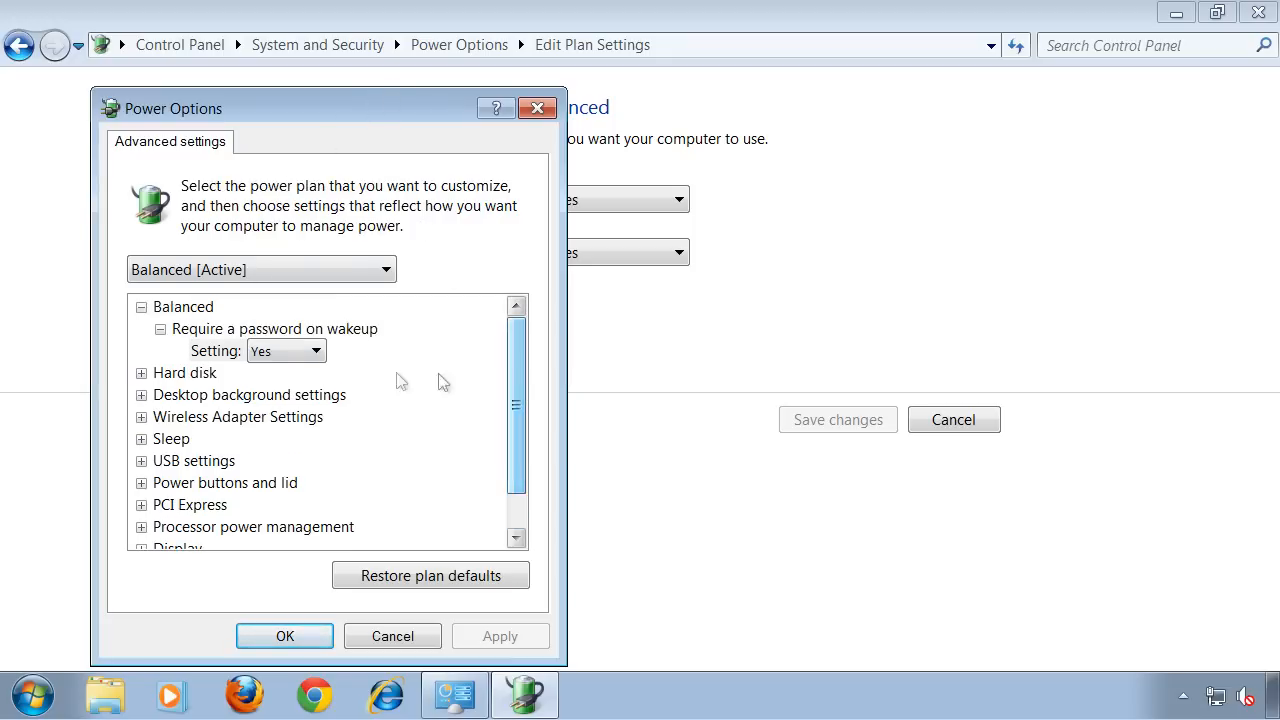
pyautogui.click(142, 373)
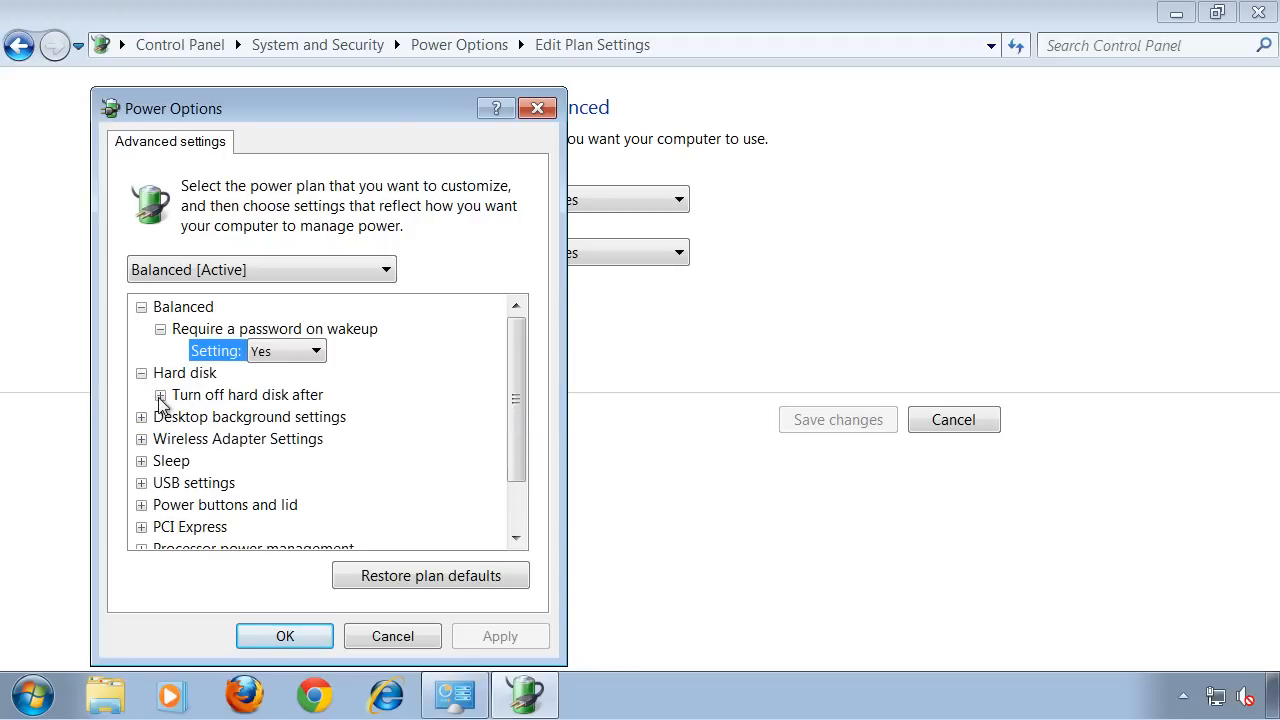
pyautogui.click(161, 395)
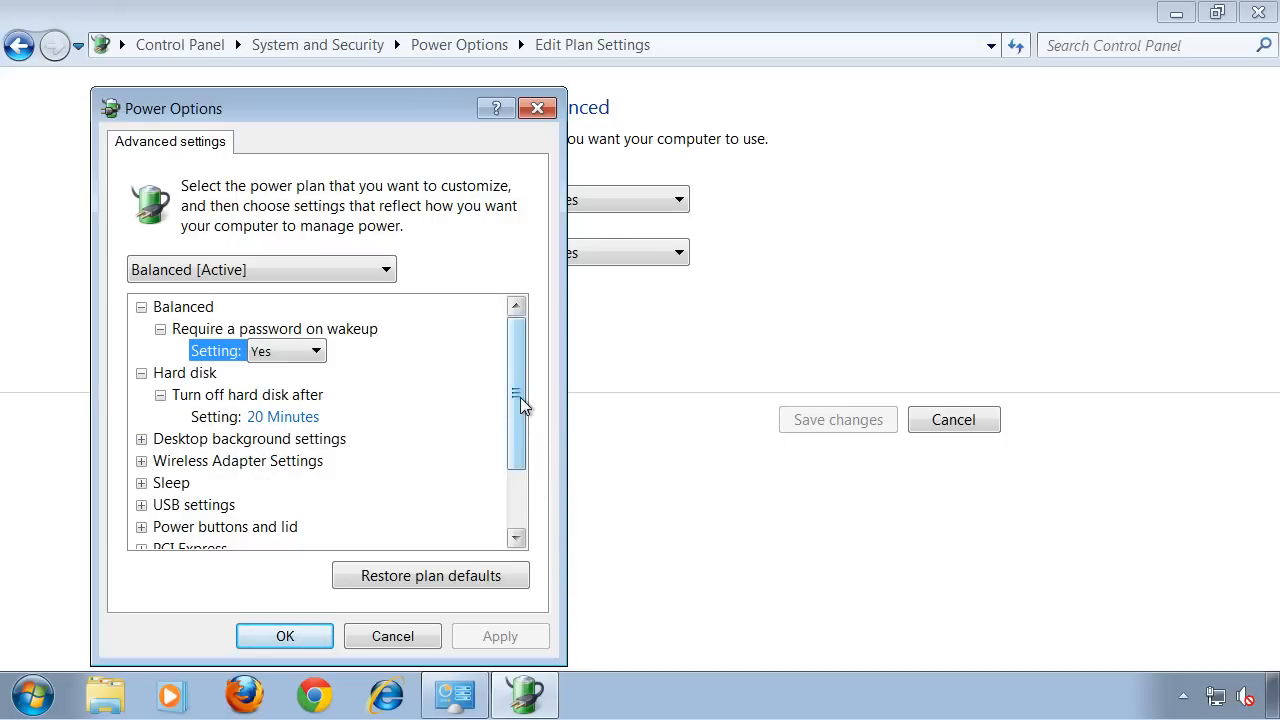
pyautogui.moveTo(520, 397); pyautogui.dragTo(521, 457)
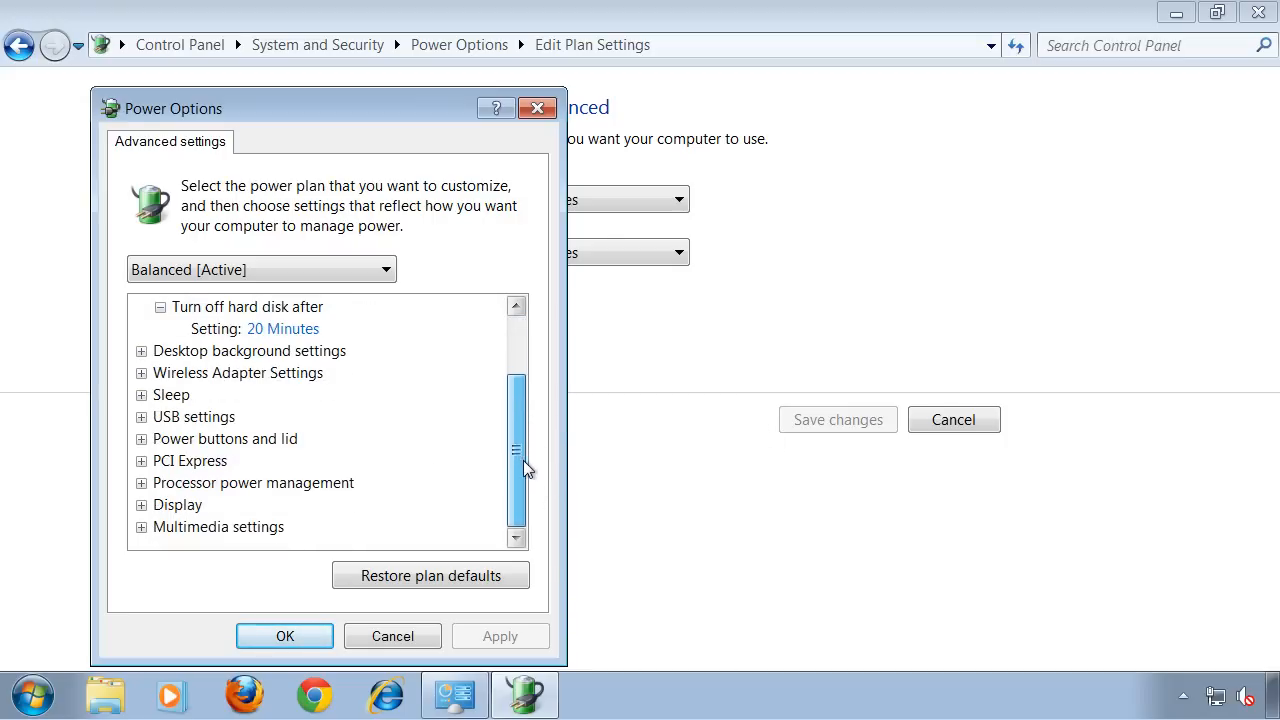
# Reveal the PCI Express Link State Power Management and Maximum processor state values.
pyautogui.click(142, 461)
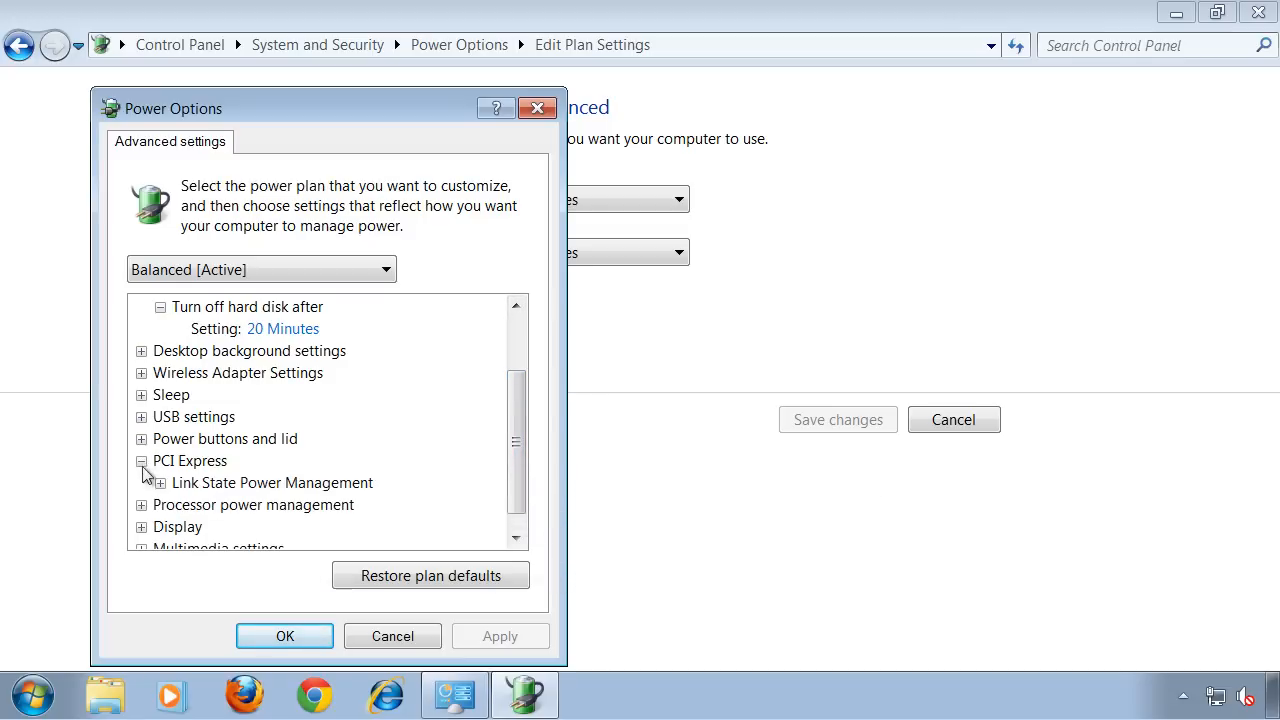
pyautogui.click(160, 483)
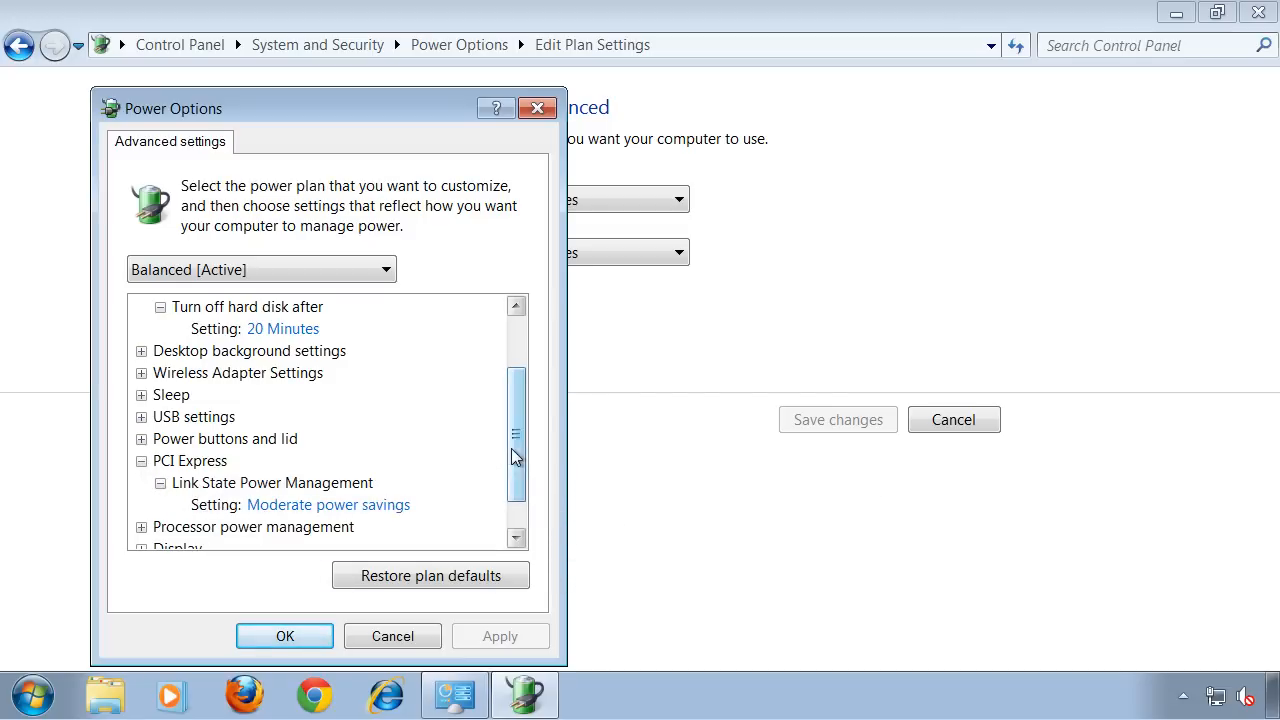
pyautogui.moveTo(517, 437); pyautogui.dragTo(519, 470)
pyautogui.click(142, 483)
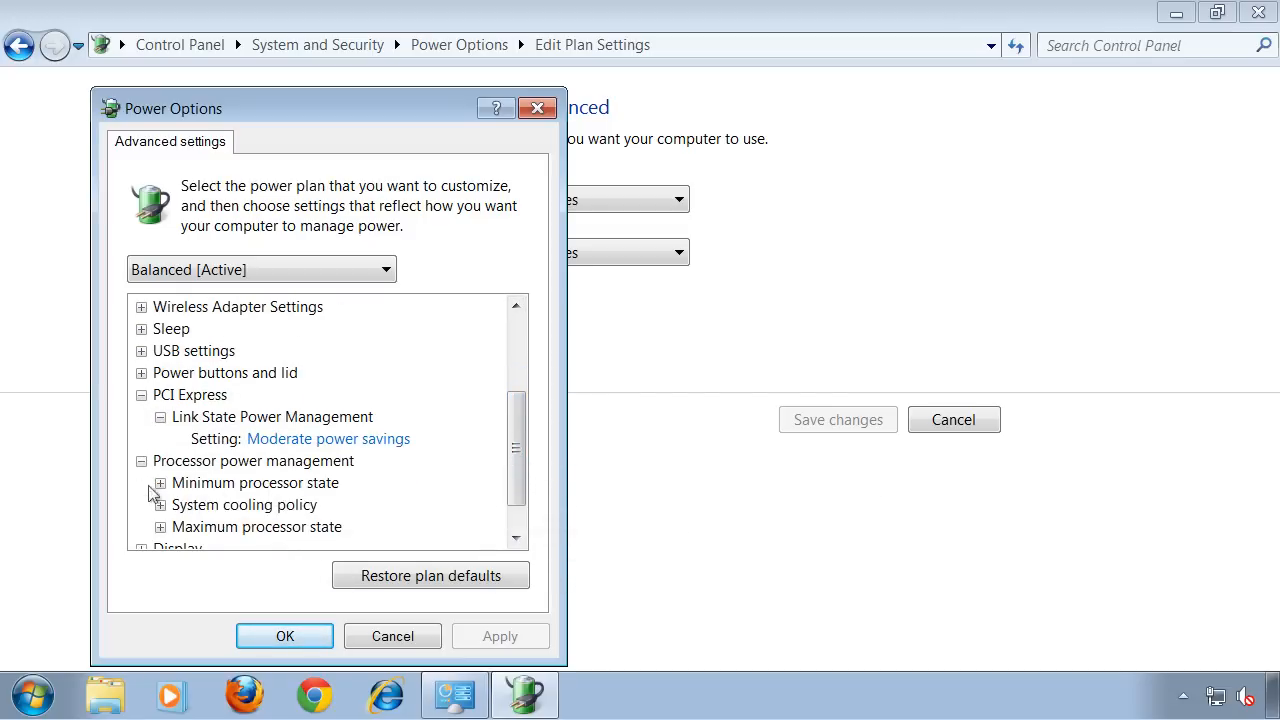
pyautogui.moveTo(521, 439); pyautogui.dragTo(522, 458)
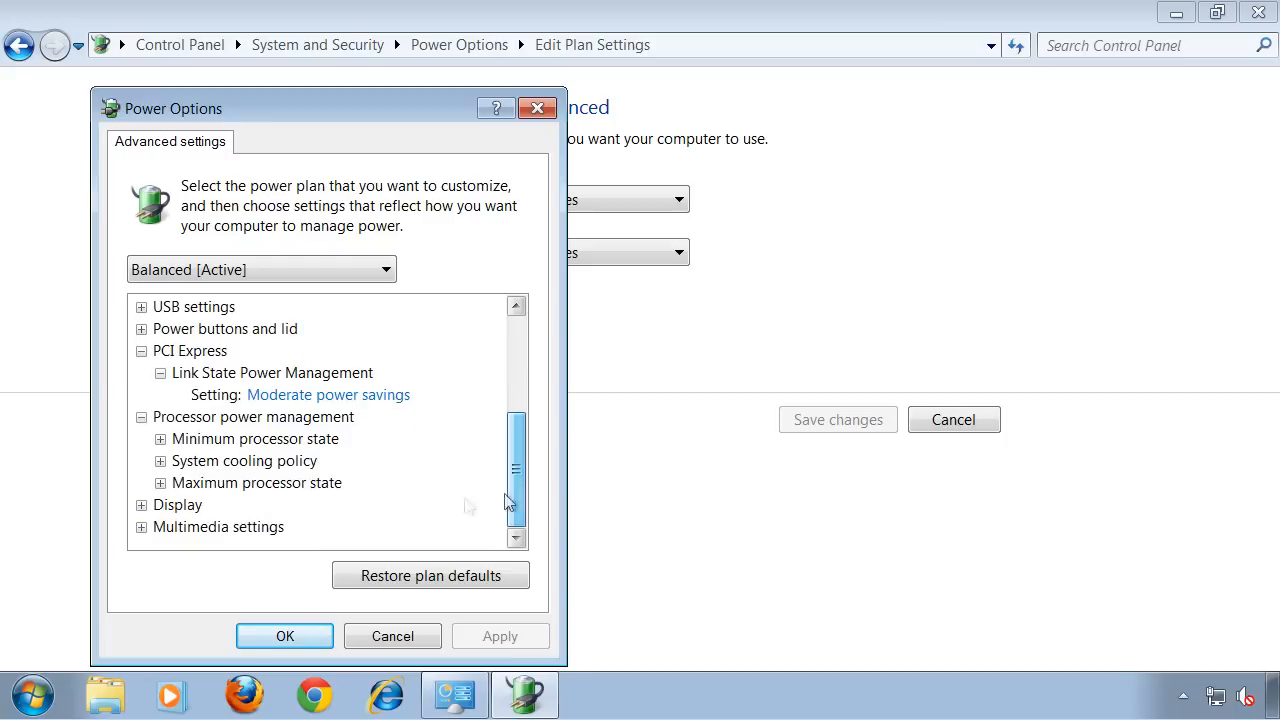
pyautogui.click(160, 483)
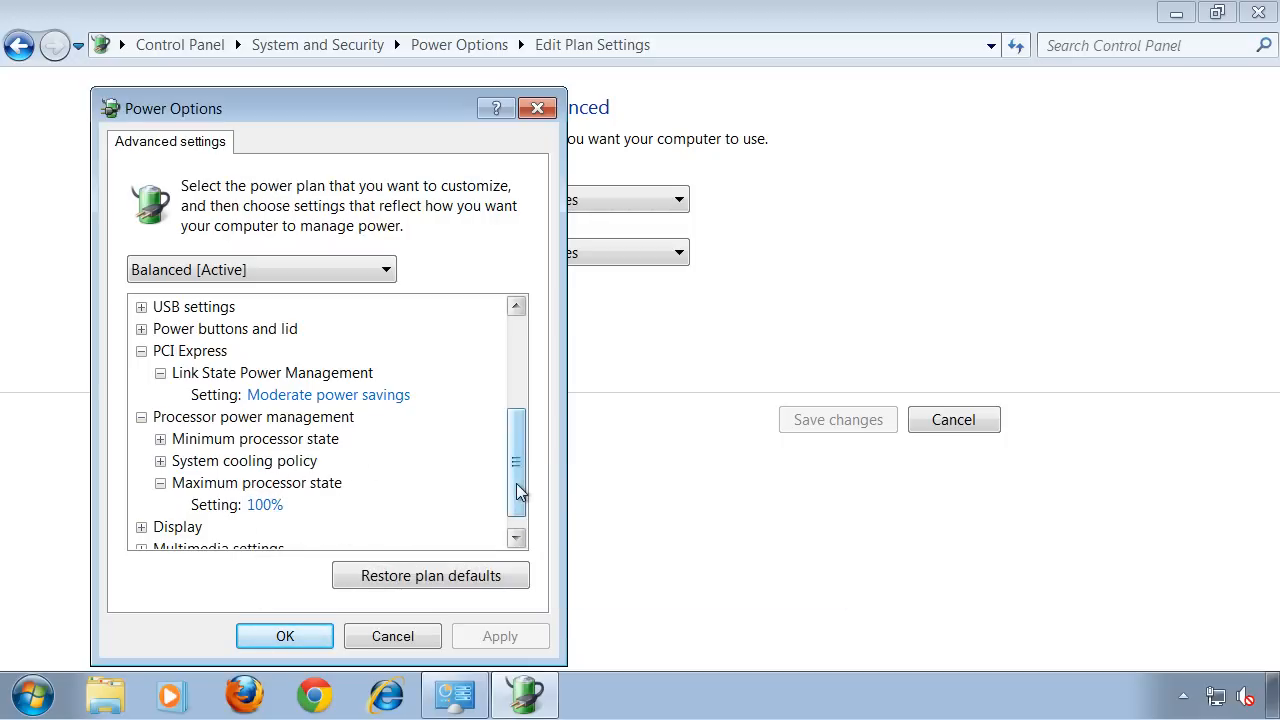
pyautogui.moveTo(518, 490); pyautogui.dragTo(518, 505)
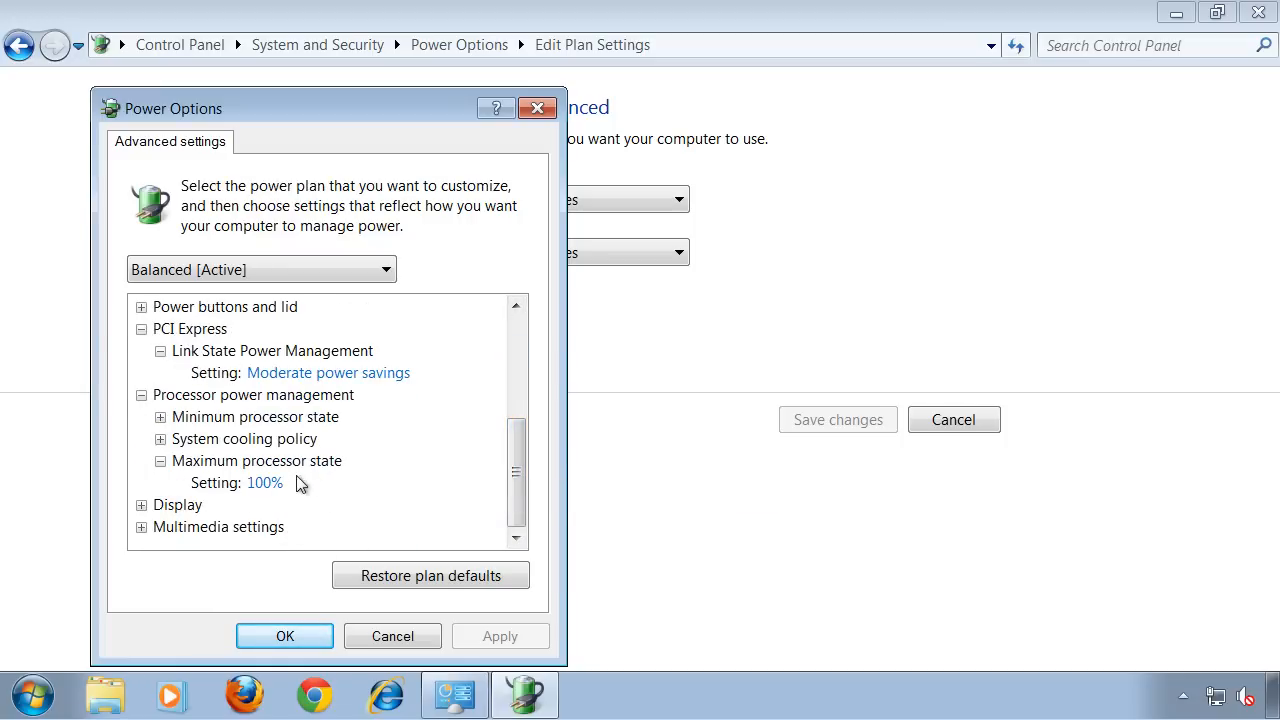
pyautogui.moveTo(265, 482)
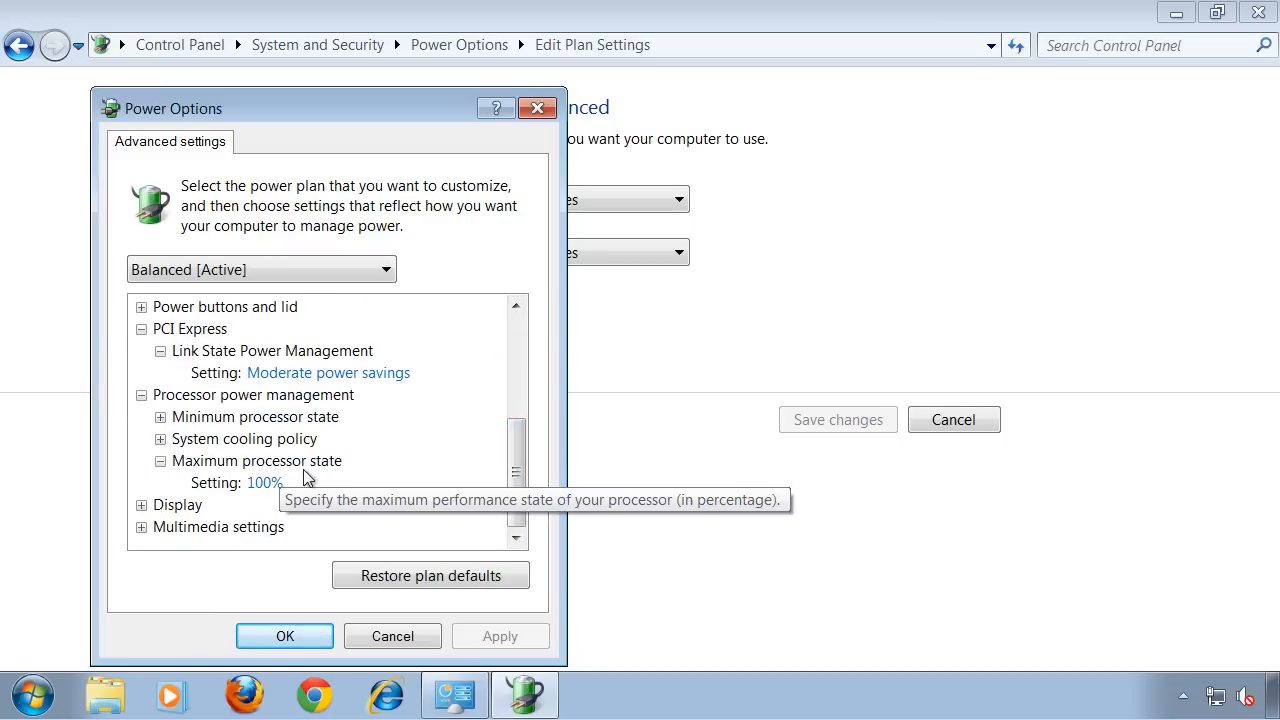
pyautogui.moveTo(520, 480); pyautogui.dragTo(518, 478)
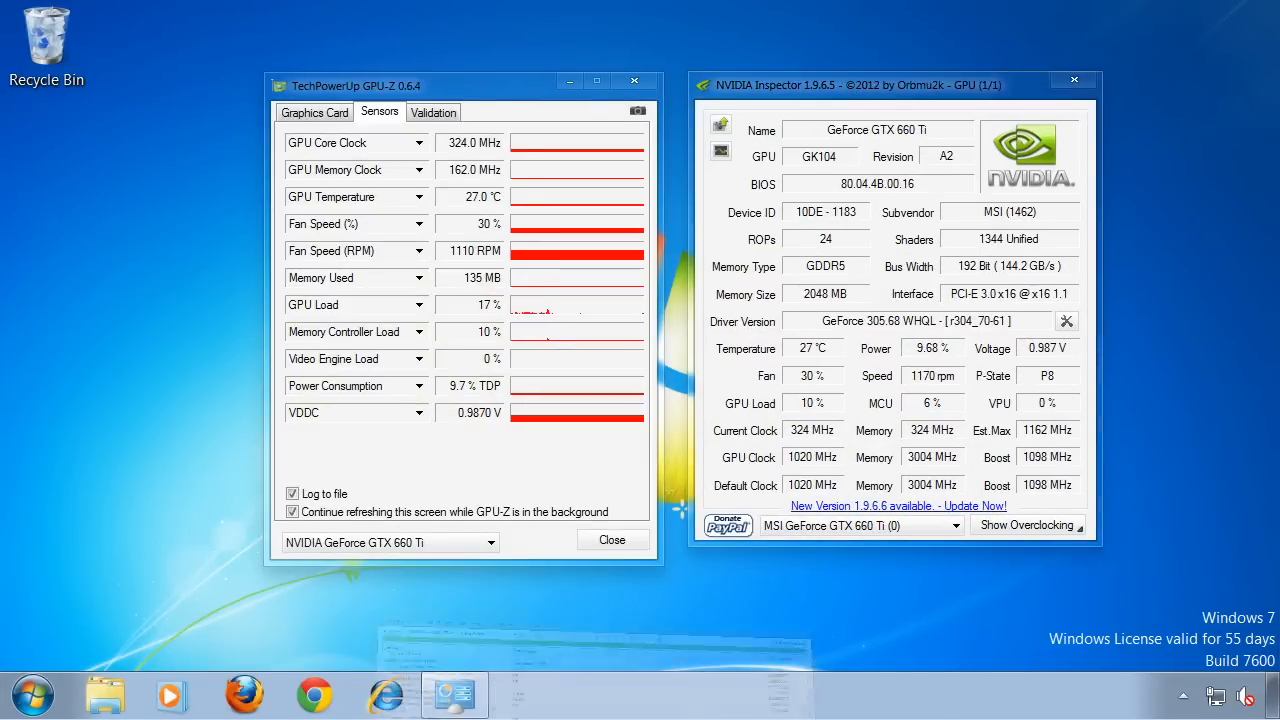
# Bring up NVIDIA Inspector's driver profile settings for the global profile.
pyautogui.click(1066, 321)
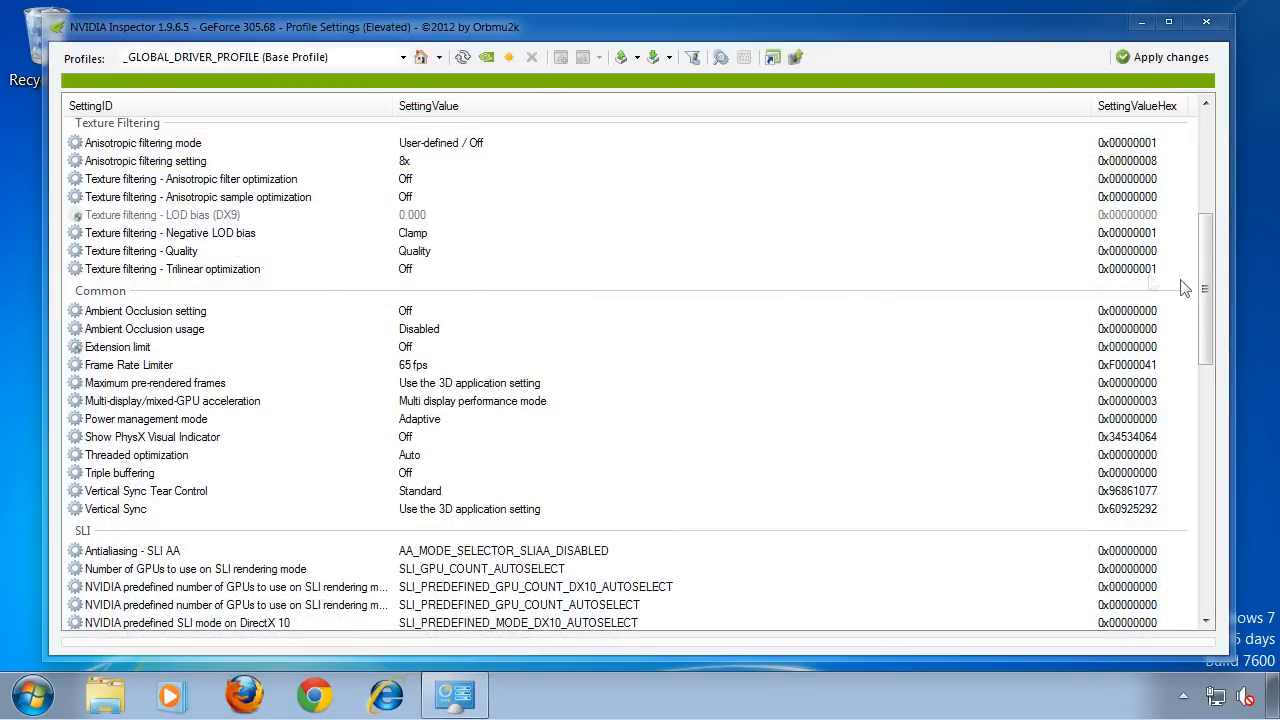
pyautogui.moveTo(1205, 288)
pyautogui.mouseDown()
pyautogui.moveTo(1210, 215)
pyautogui.moveTo(1204, 295)
pyautogui.mouseUp()
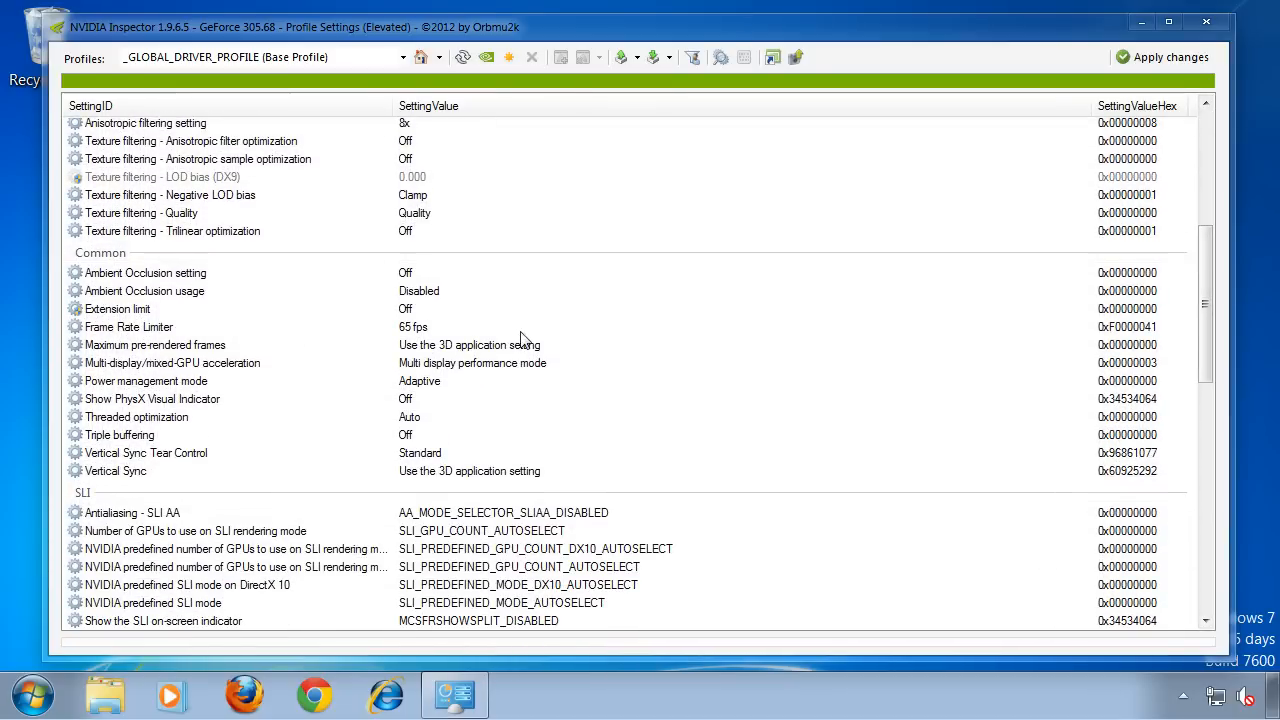
# Set Frame Rate Limiter to 65 fps on the global profile, apply and close the settings window.
pyautogui.click(427, 327)
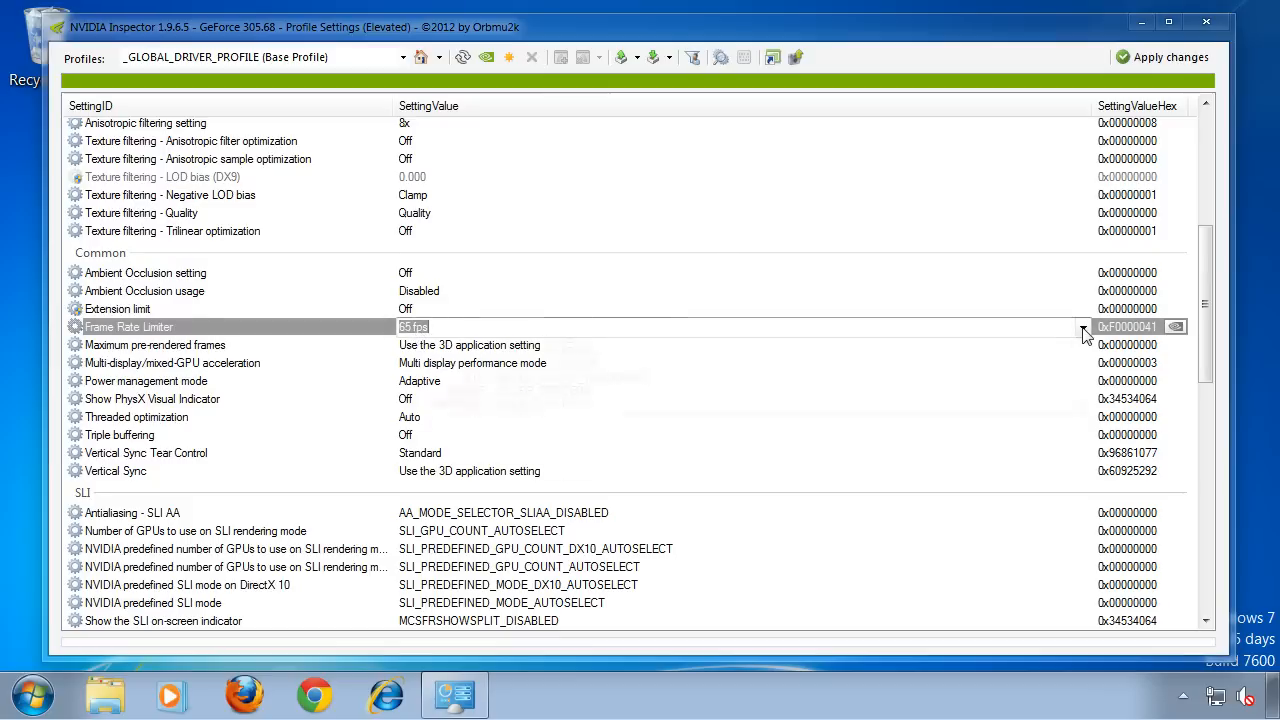
pyautogui.click(1083, 327)
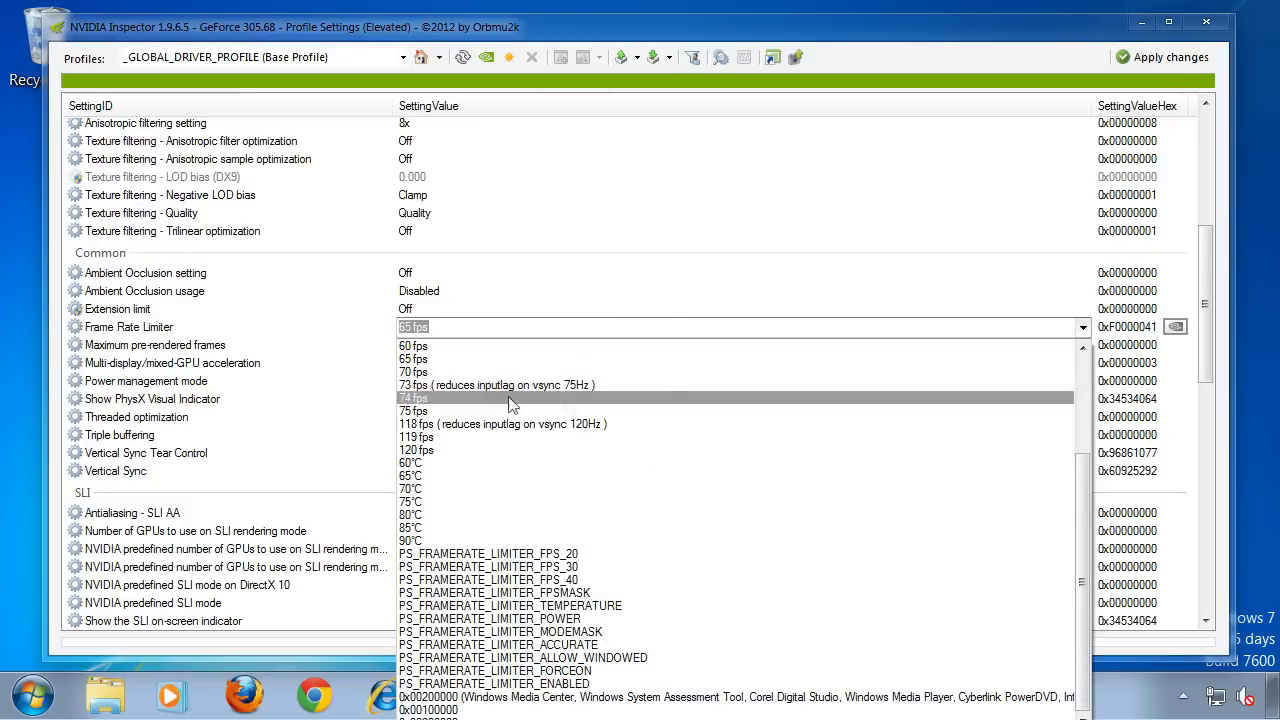
pyautogui.click(1088, 336)
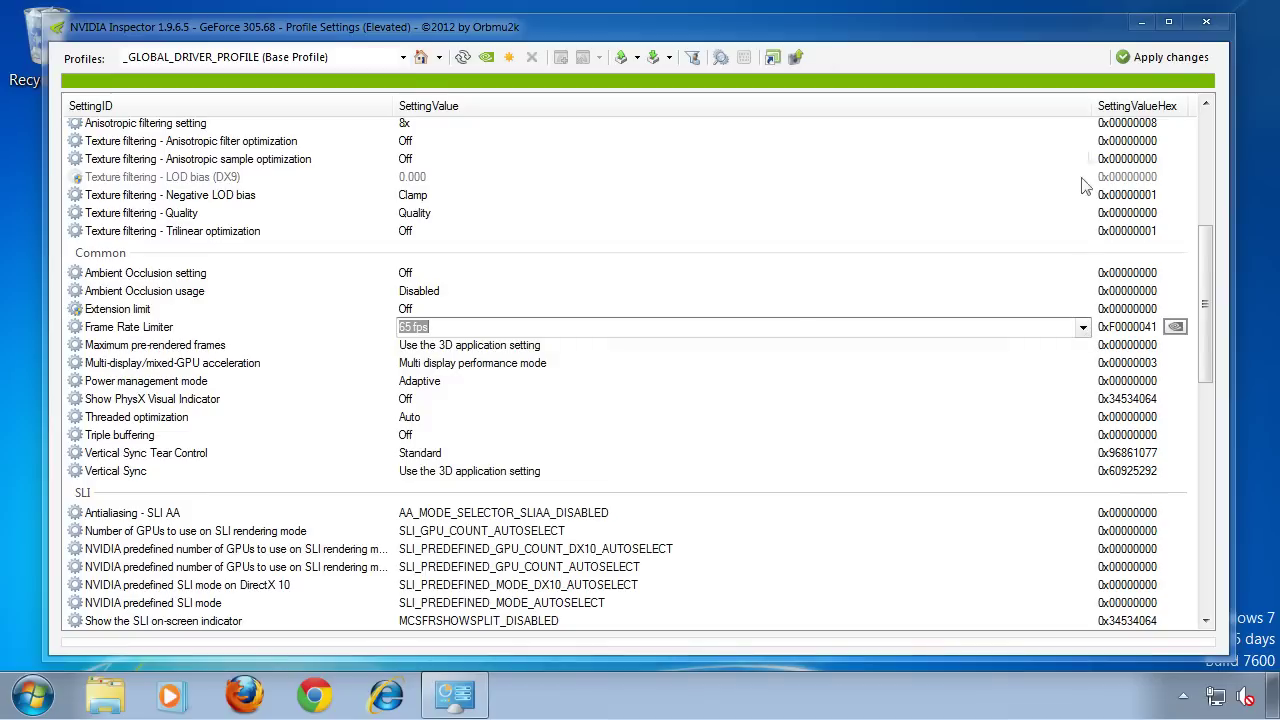
pyautogui.click(1171, 61)
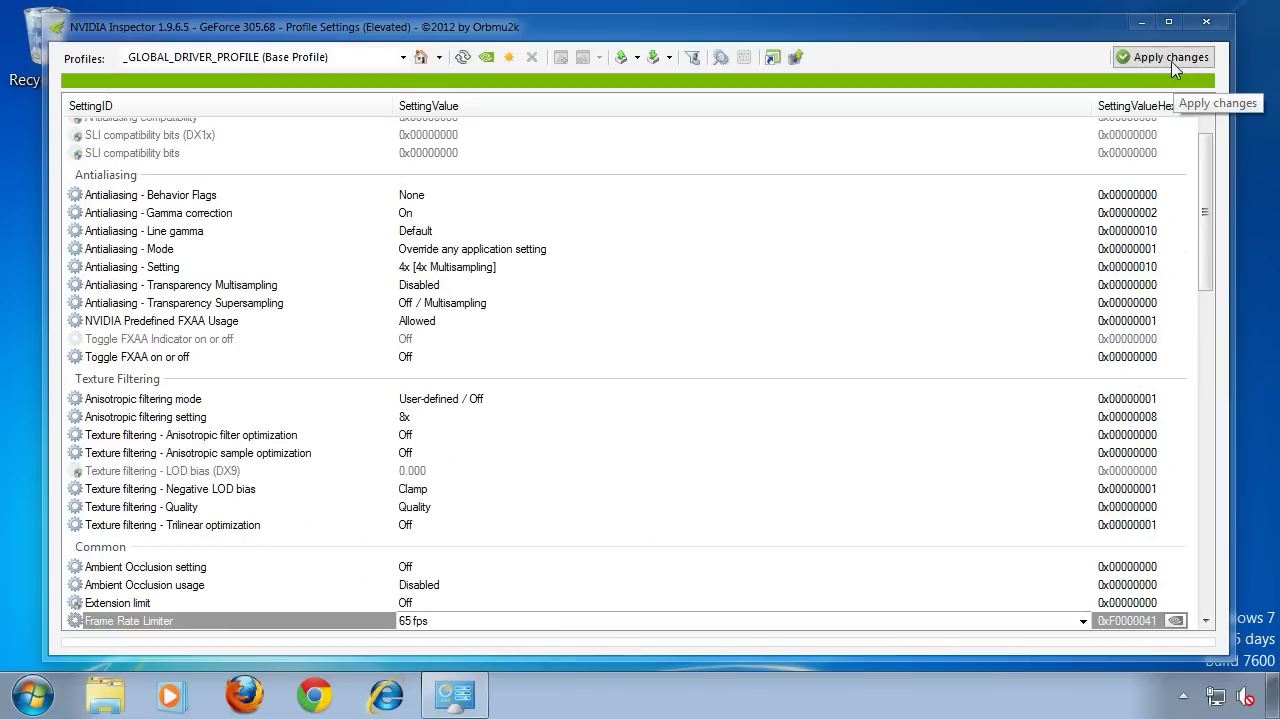
pyautogui.click(1206, 22)
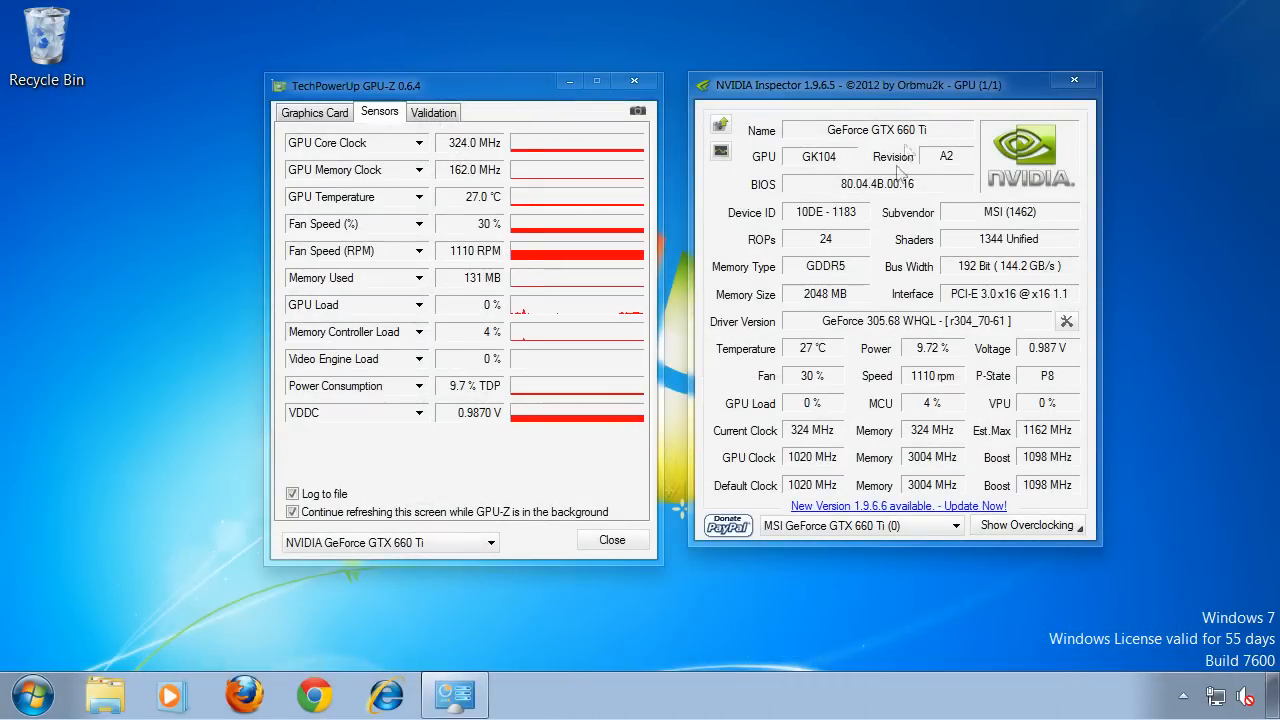
# Nudge the NVIDIA Inspector overview window slightly right beside GPU-Z.
pyautogui.moveTo(883, 96); pyautogui.dragTo(893, 95)
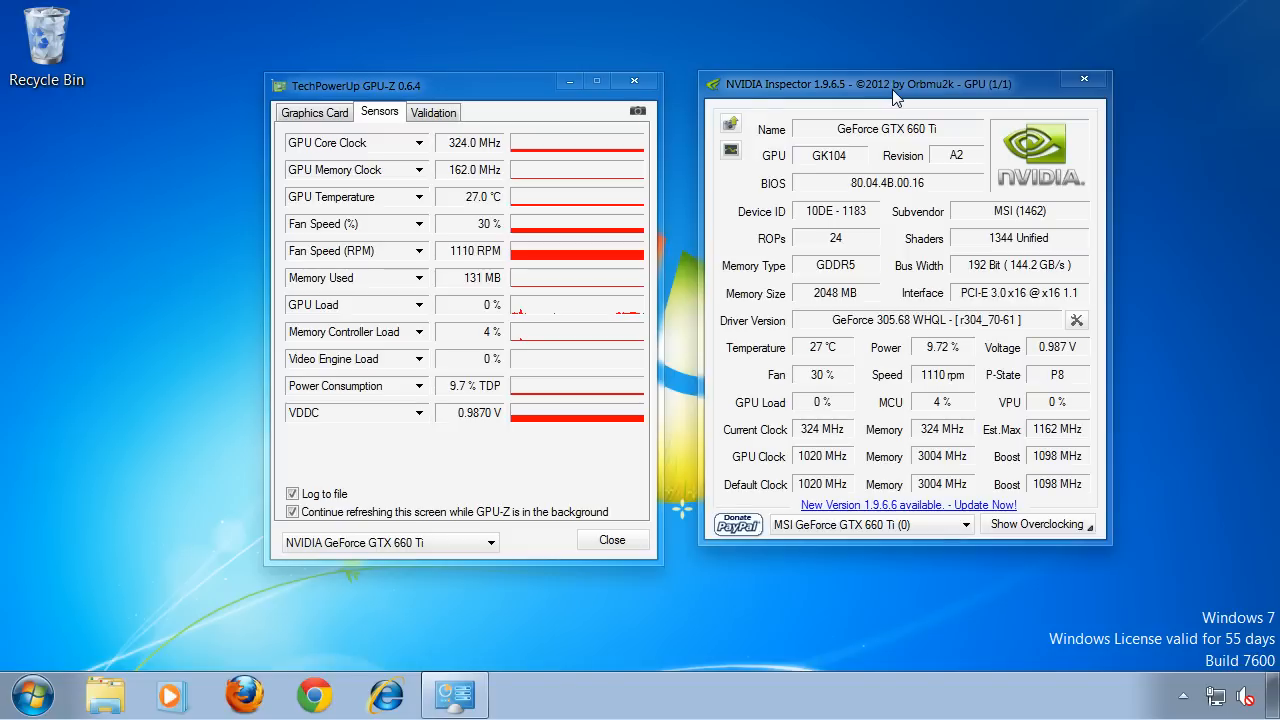